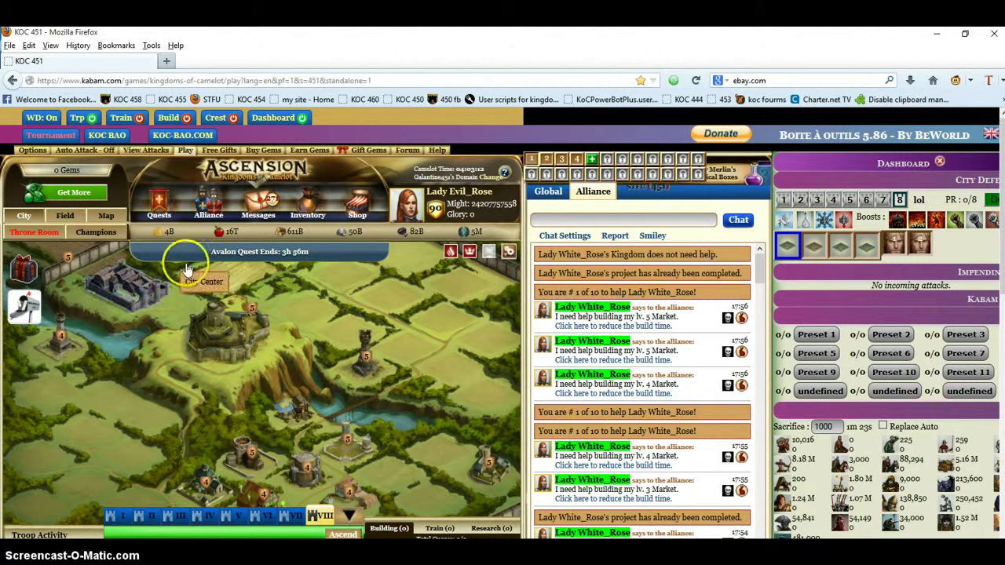
# Show the seventh city, MOM, from the city VII tab below the map.
pyautogui.click(290, 516)
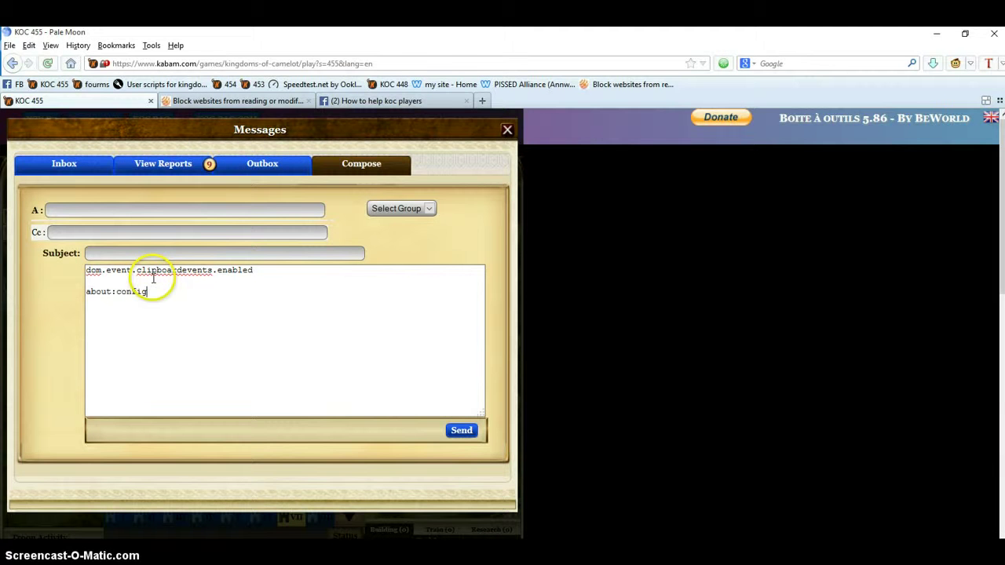
# Copy the 'about:config' line from the Pale Moon message draft.
pyautogui.moveTo(147, 291); pyautogui.dragTo(85, 290)
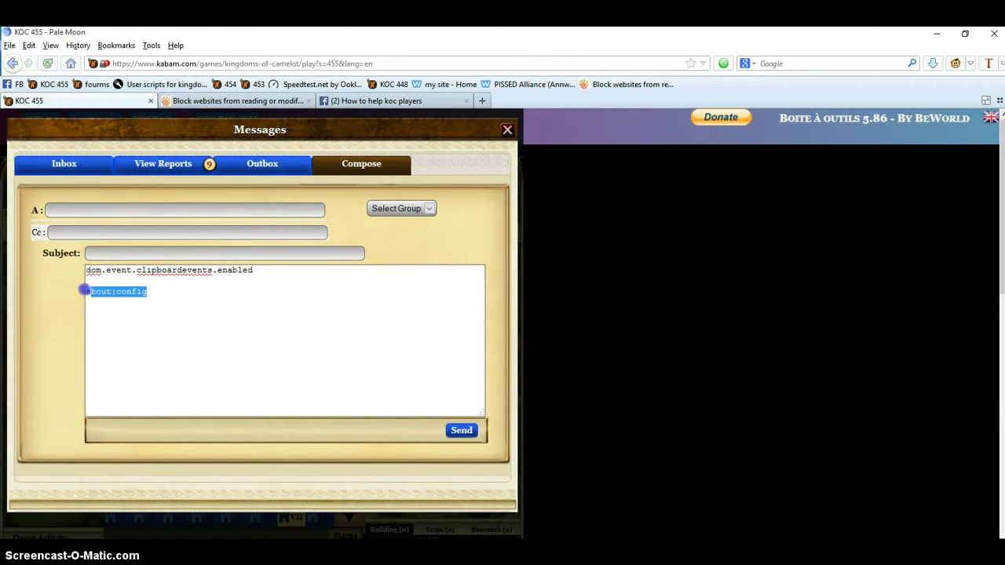
pyautogui.rightClick(100, 289)
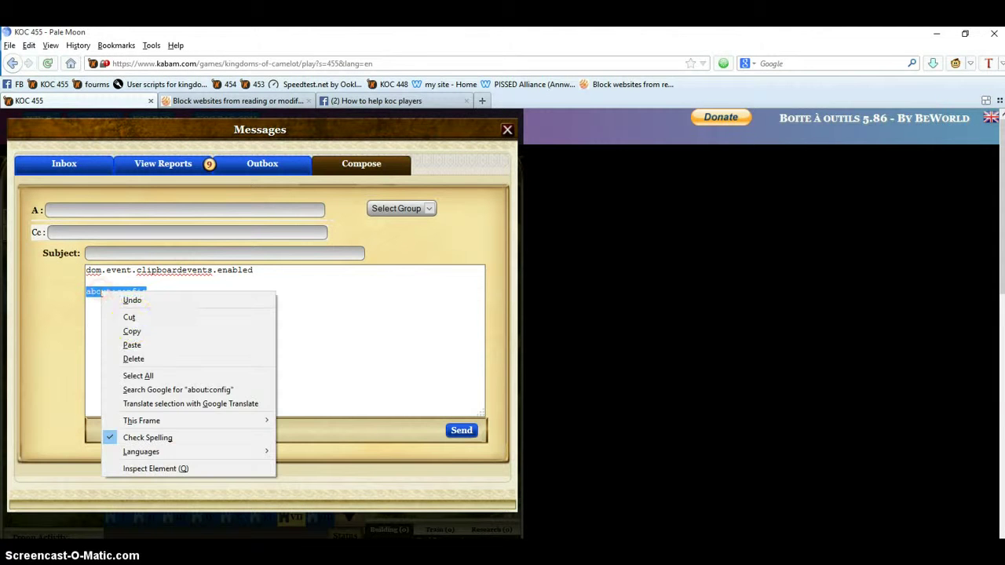
pyautogui.click(131, 336)
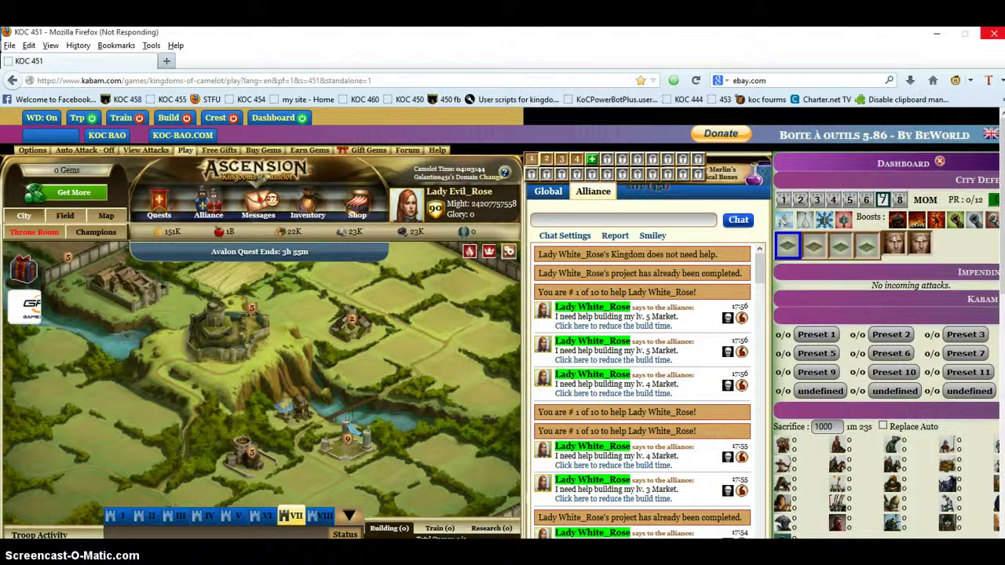
# Load about:config in a new Firefox tab past the warning, then select 'dom.event.clipboardevents.enabled' in the draft.
pyautogui.click(168, 62)
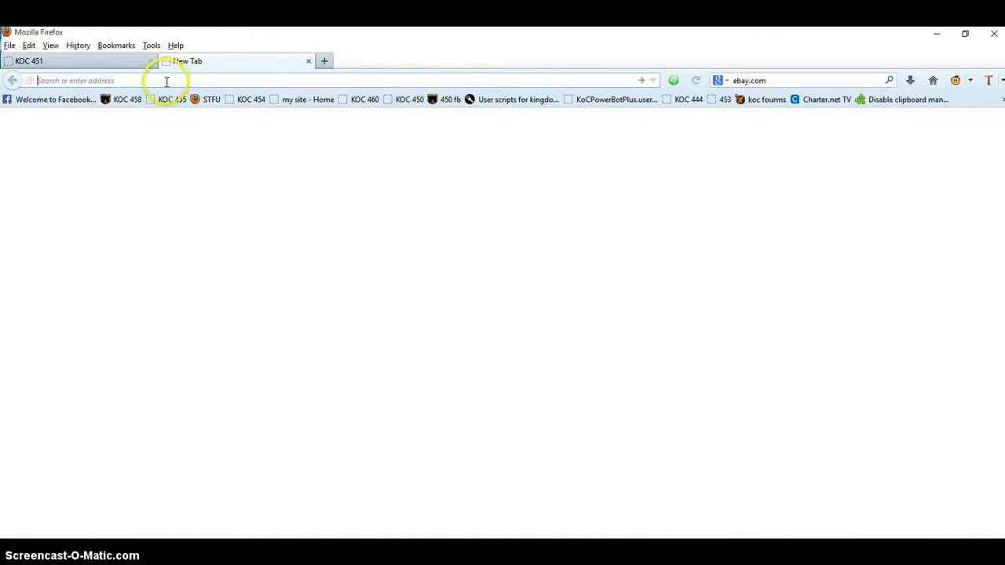
pyautogui.rightClick(166, 80)
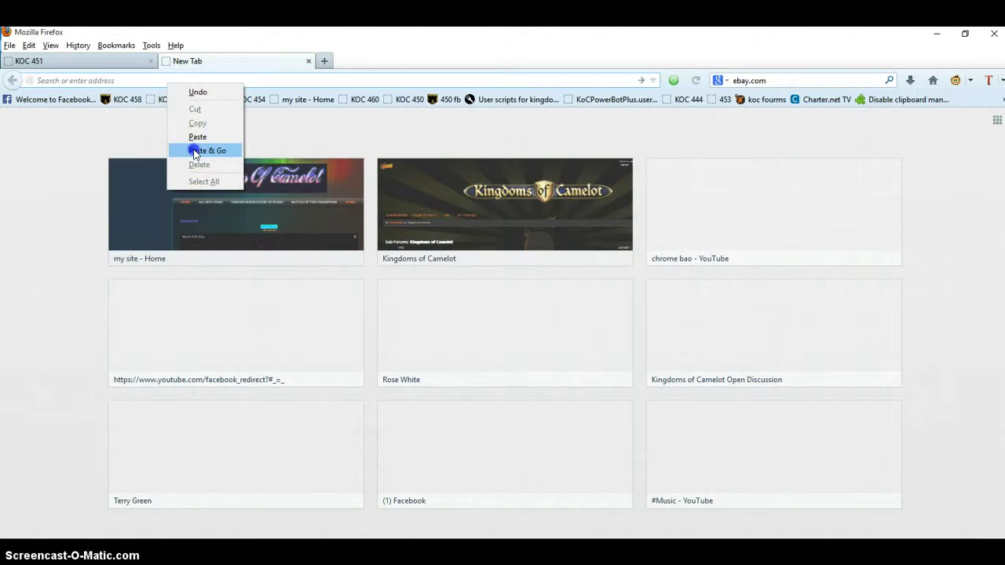
pyautogui.click(195, 152)
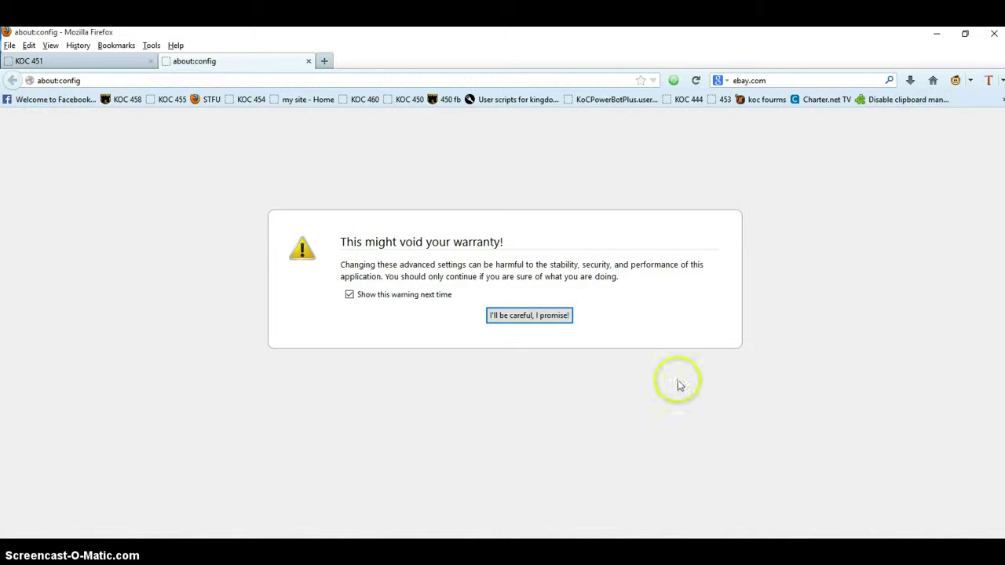
pyautogui.click(514, 317)
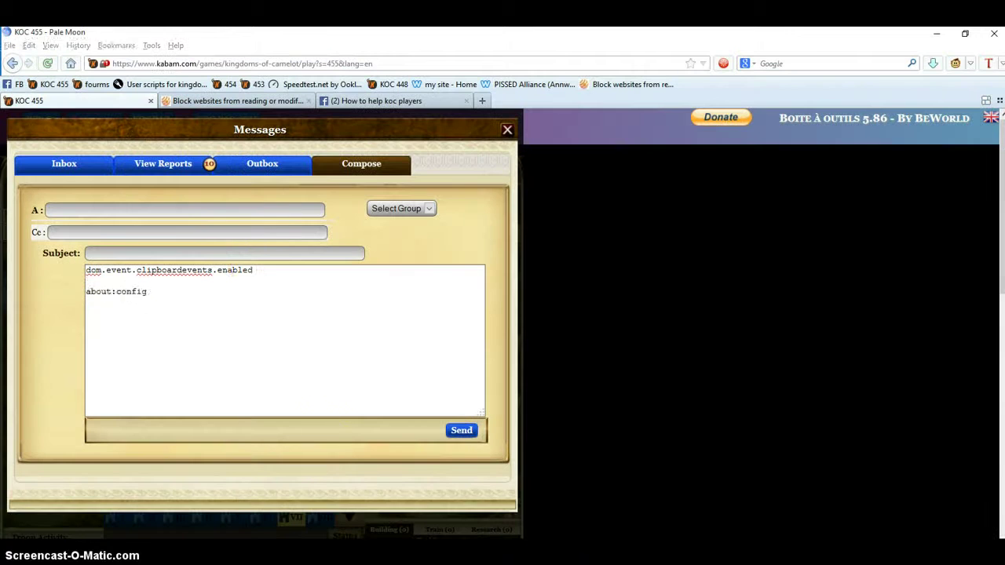
pyautogui.moveTo(87, 291); pyautogui.dragTo(202, 331)
pyautogui.moveTo(233, 270); pyautogui.dragTo(140, 260)
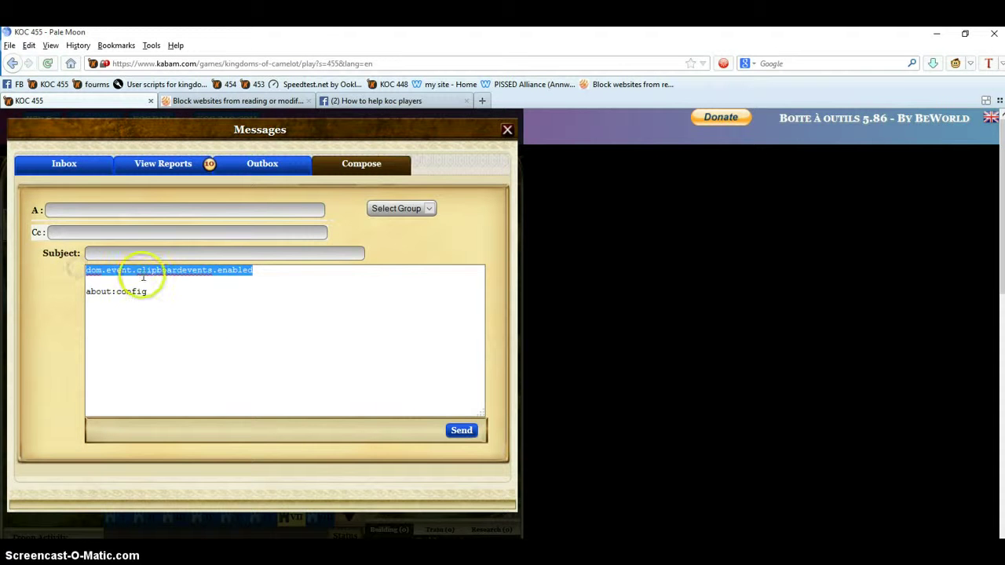
# Copy the selected 'dom.event.clipboardevents.enabled' name from the draft.
pyautogui.rightClick(143, 275)
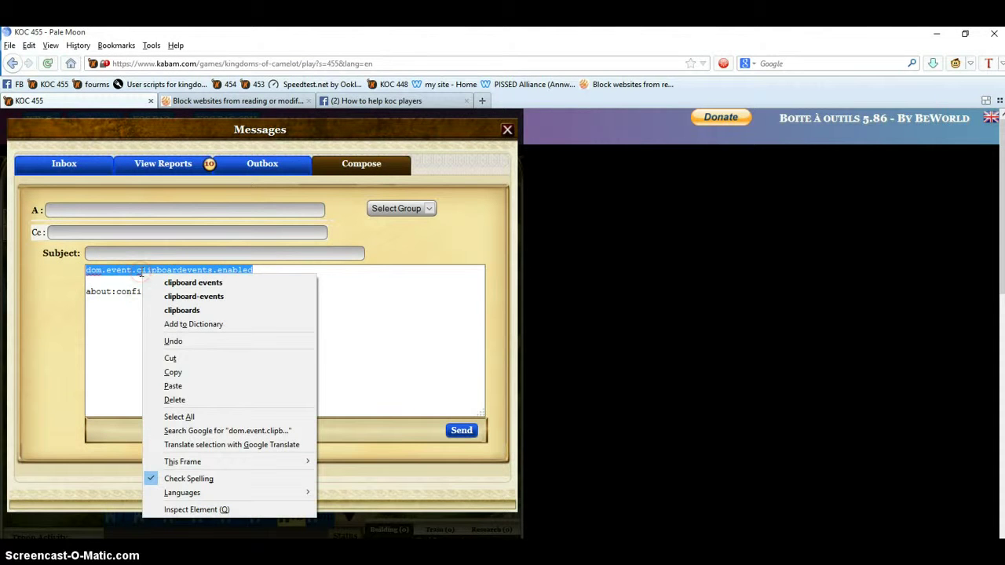
pyautogui.click(175, 371)
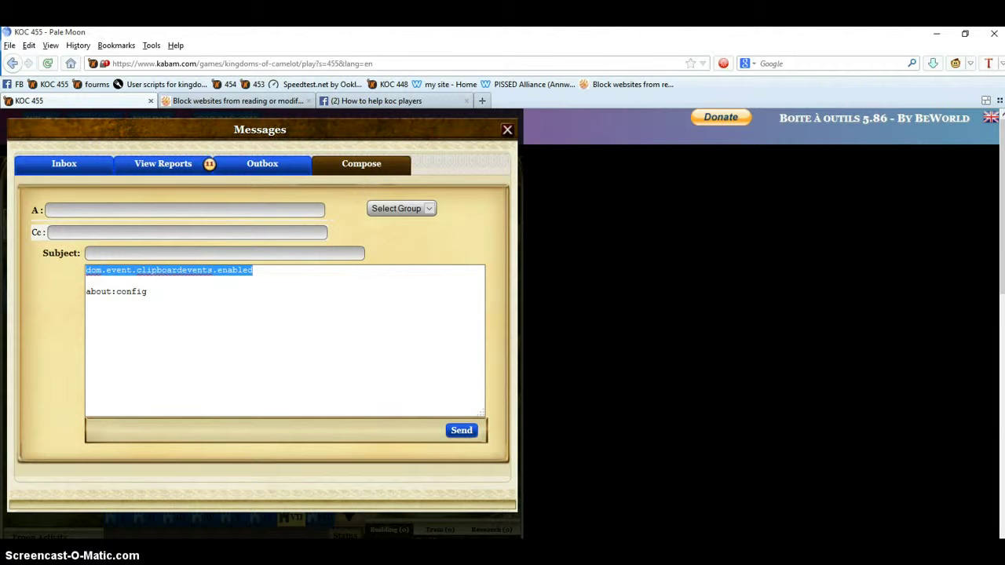
# Filter Firefox's about:config list to the pasted 'dom.event.clipboardevents.enabled'.
pyautogui.hotkey('alt', 'Tab')
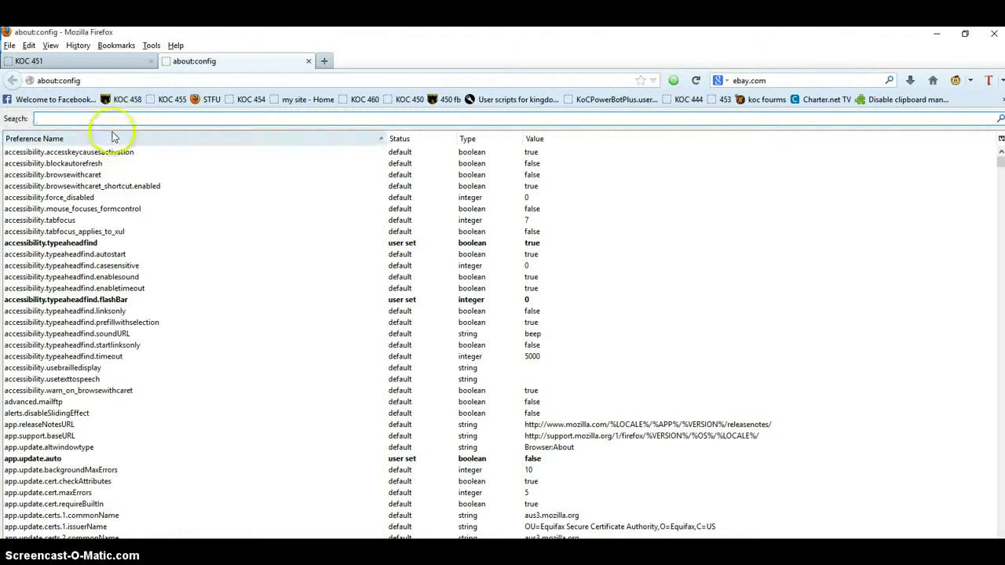
pyautogui.click(102, 118)
pyautogui.rightClick(102, 119)
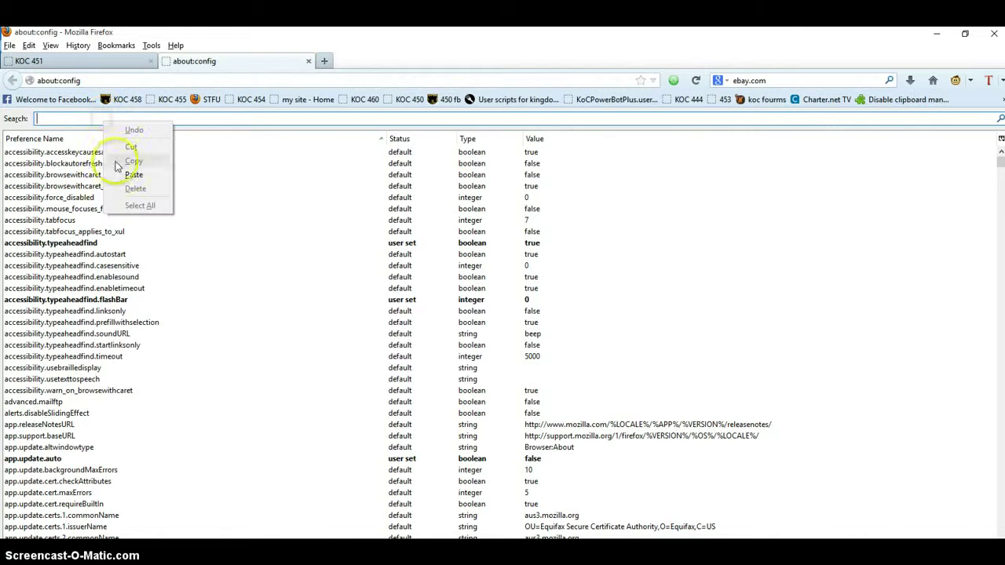
pyautogui.click(127, 174)
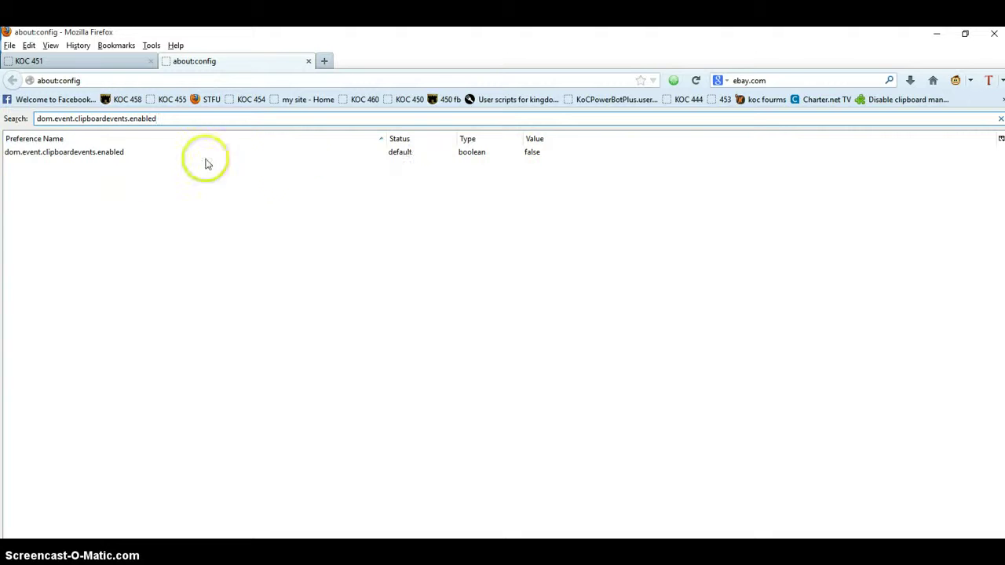
# Toggle the preference to true and back to false, close the tab, and return to Pale Moon.
pyautogui.click(531, 156)
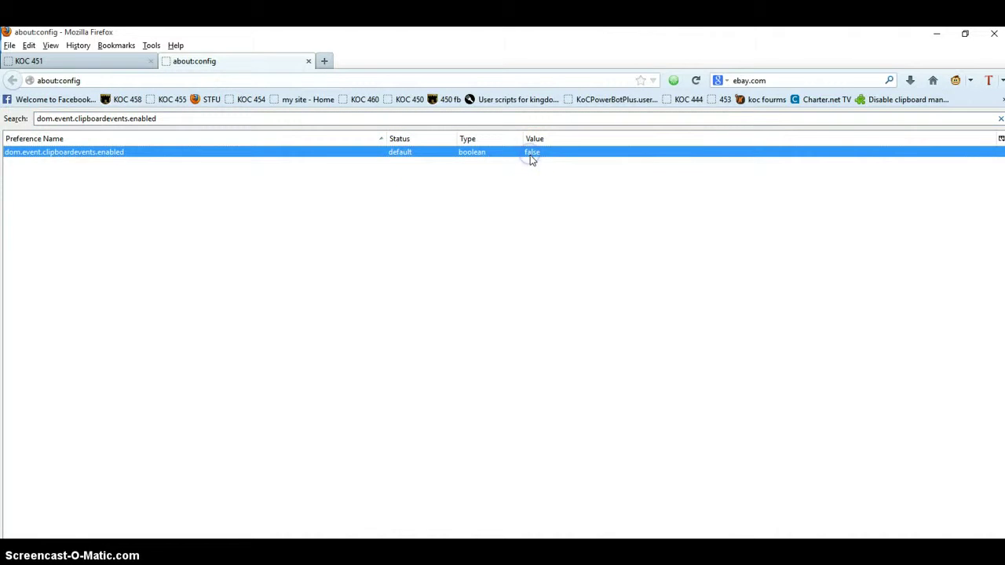
pyautogui.doubleClick(530, 155)
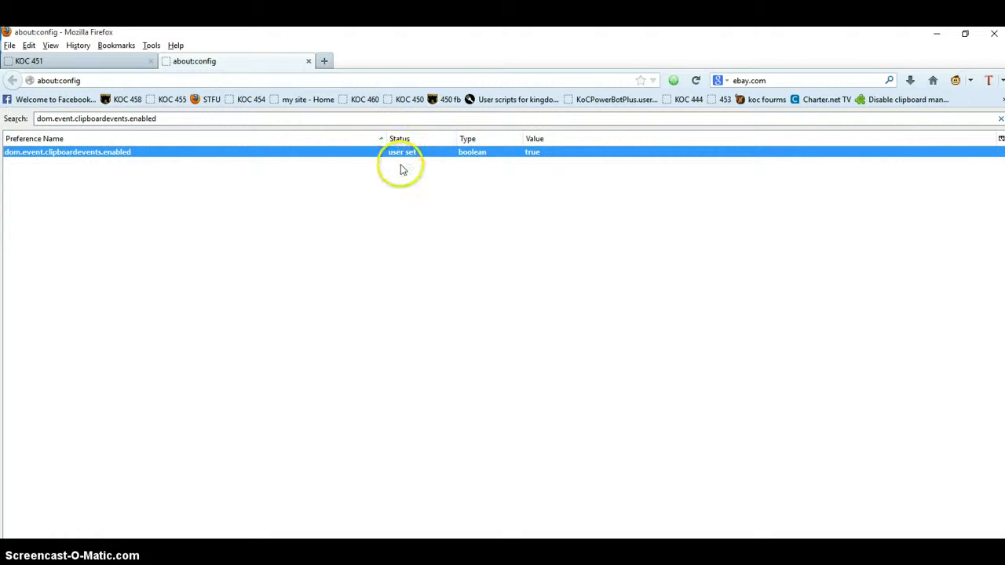
pyautogui.click(531, 155)
pyautogui.doubleClick(530, 155)
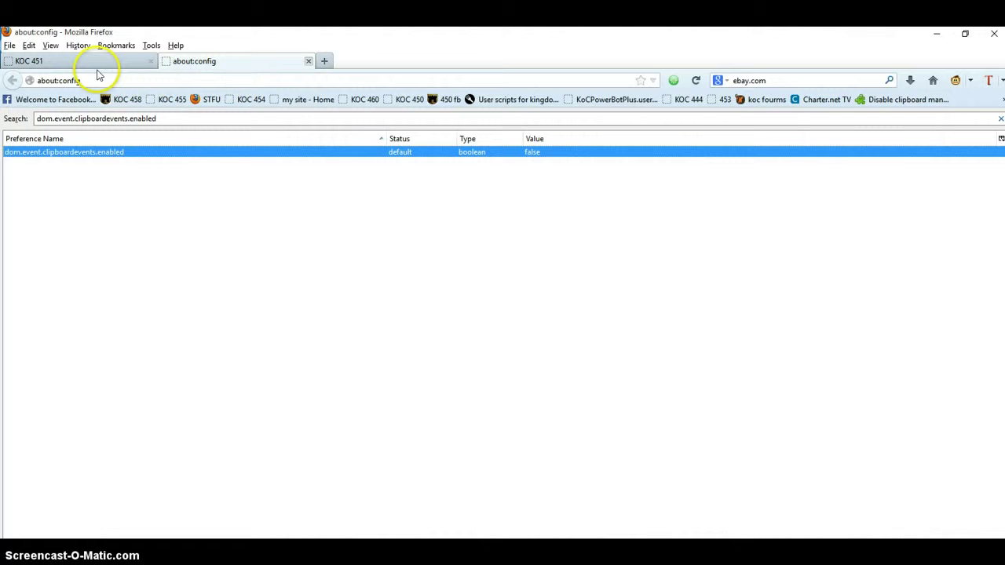
pyautogui.hotkey('ctrl', 'w')
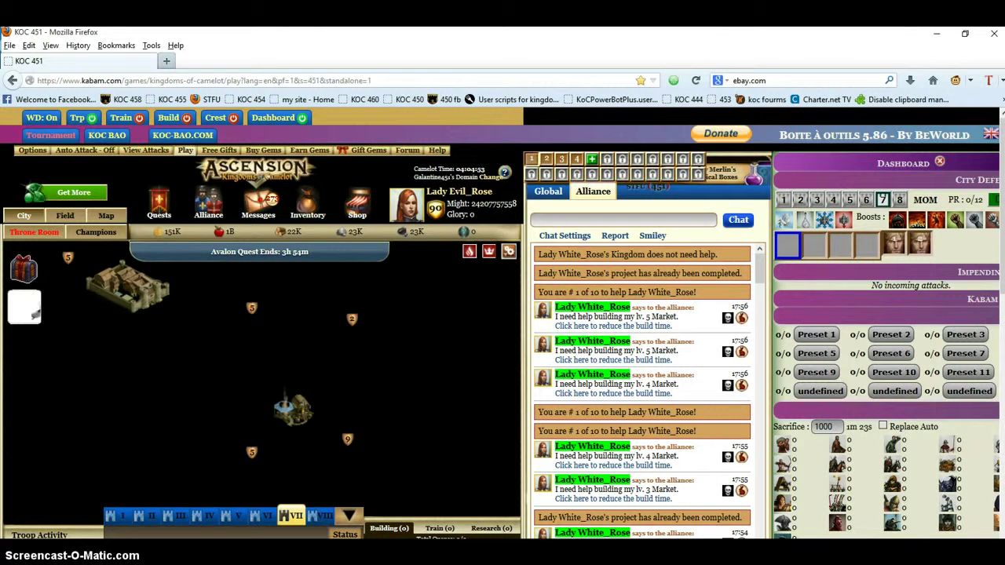
pyautogui.hotkey('alt', 'Tab')
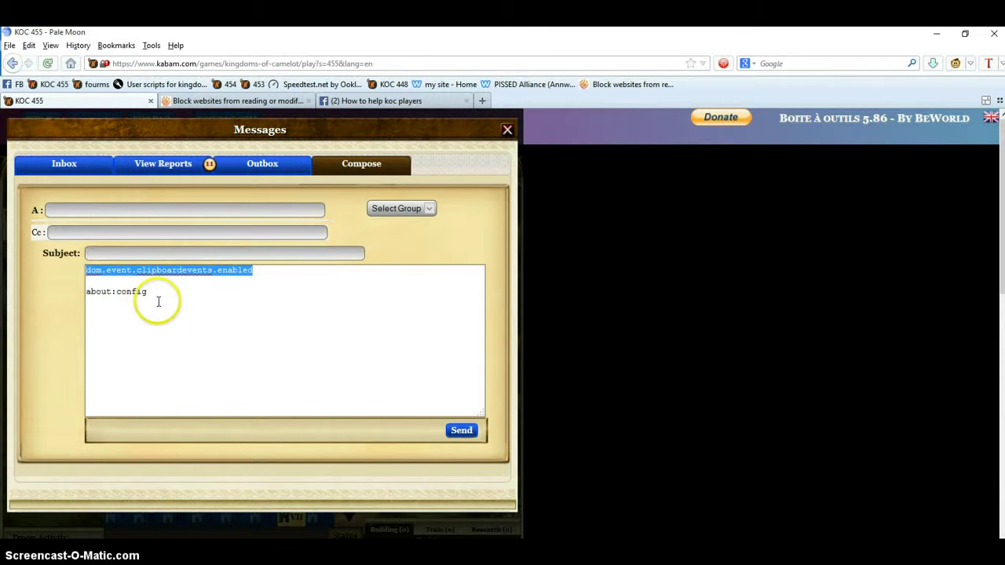
# Copy 'about:config' from the Pale Moon message draft again.
pyautogui.click(157, 291)
pyautogui.moveTo(157, 291); pyautogui.dragTo(88, 291)
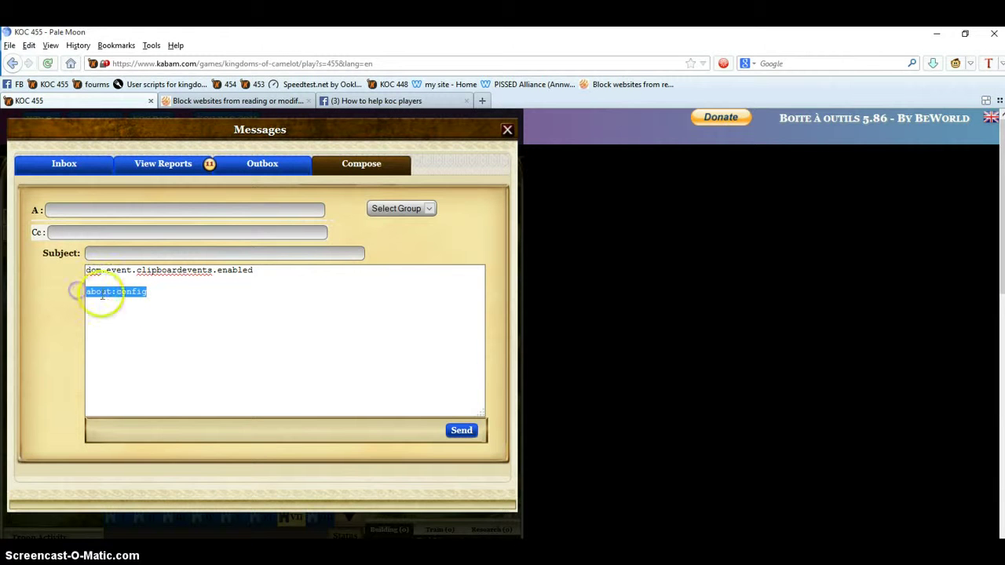
pyautogui.rightClick(101, 292)
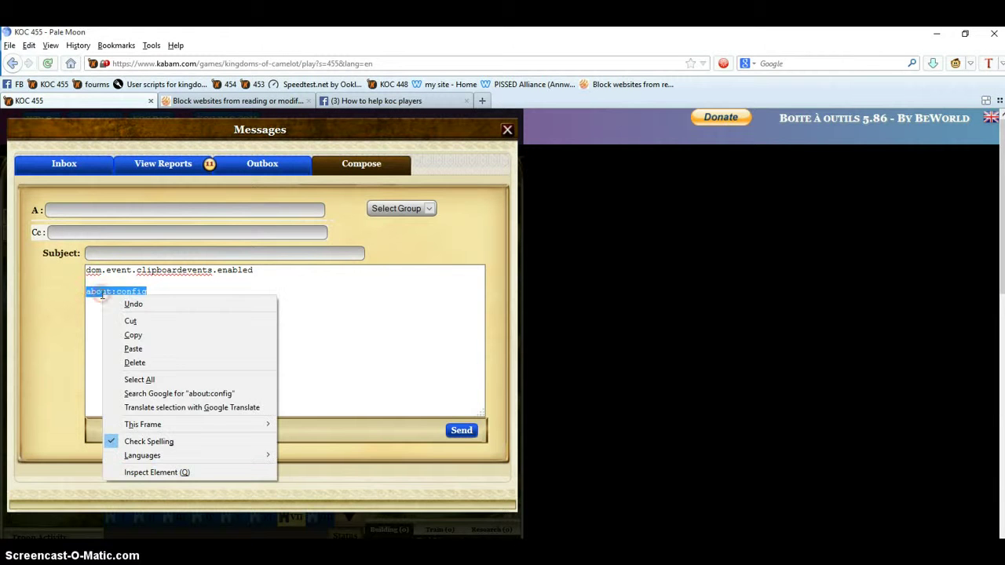
pyautogui.click(128, 336)
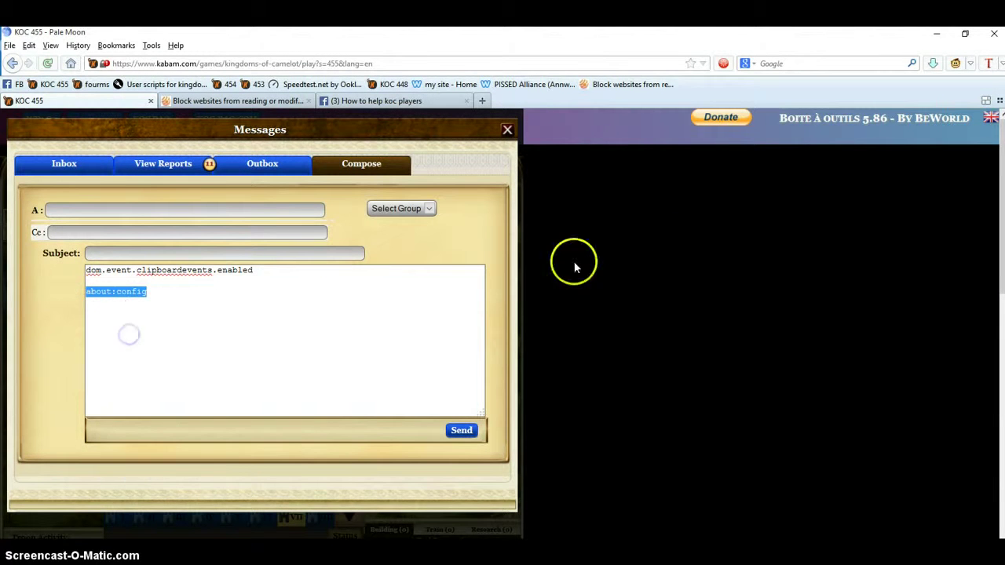
# Show the Extensions list via Greasemonkey's Manage User Scripts, then switch to Firefox.
pyautogui.click(970, 63)
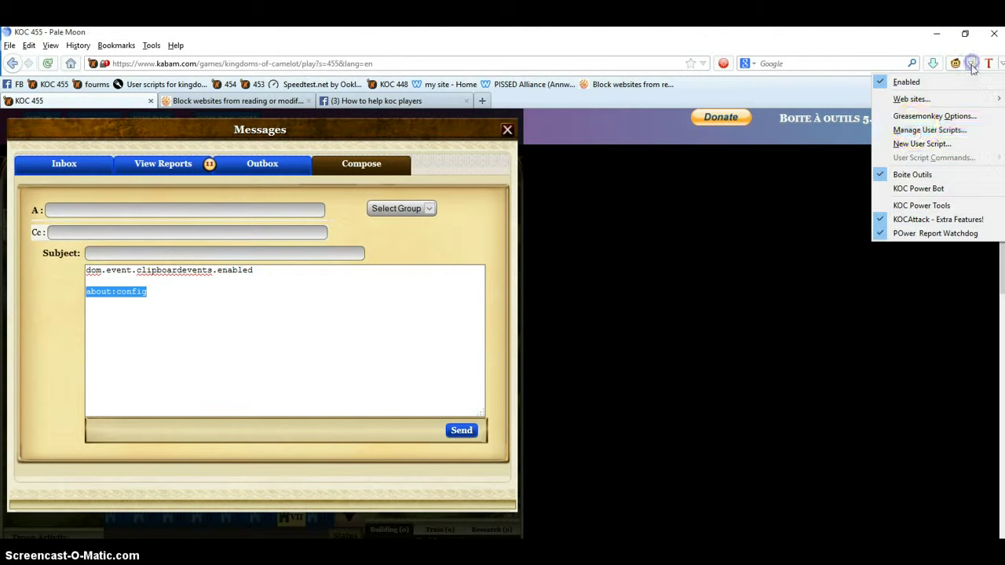
pyautogui.click(915, 131)
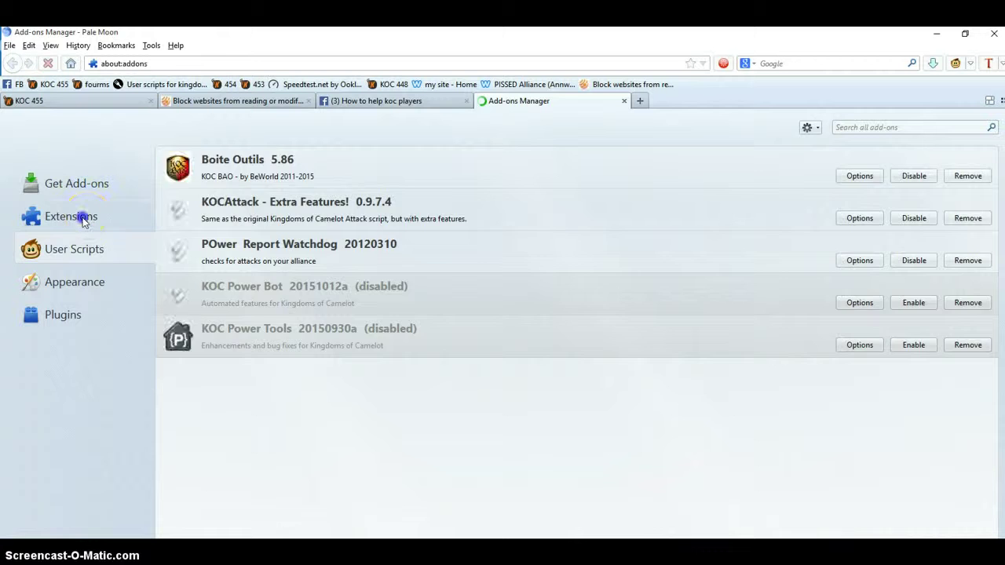
pyautogui.click(83, 220)
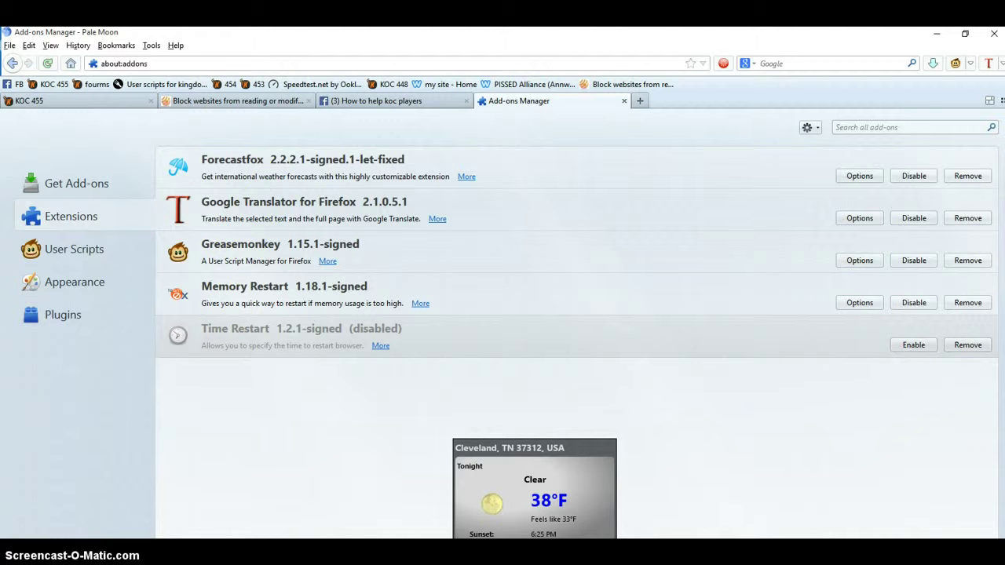
pyautogui.hotkey('alt', 'Tab')
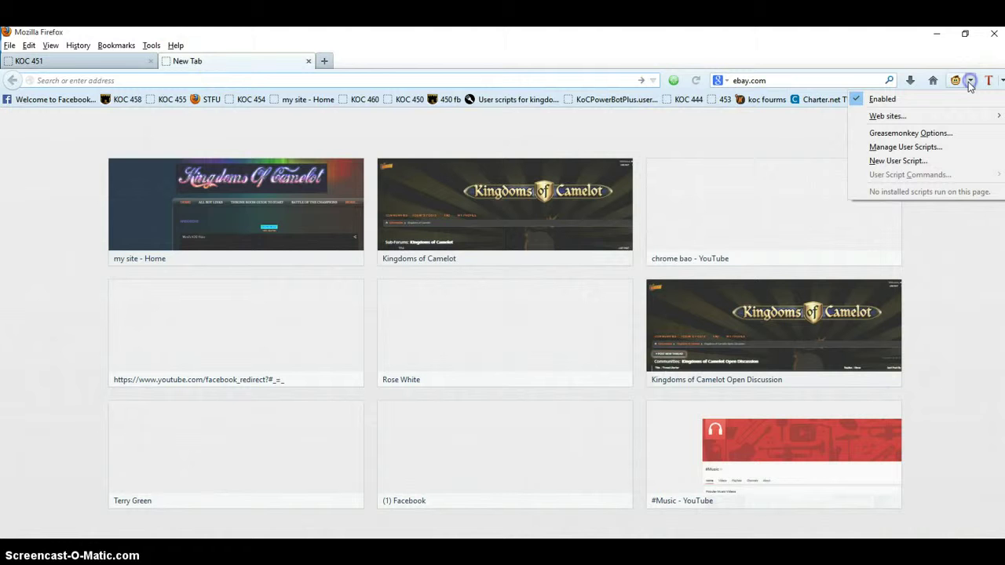
# Remove the 'Disable clipboard manipulations' extension in Firefox's Add-ons Manager, then close it.
pyautogui.click(919, 148)
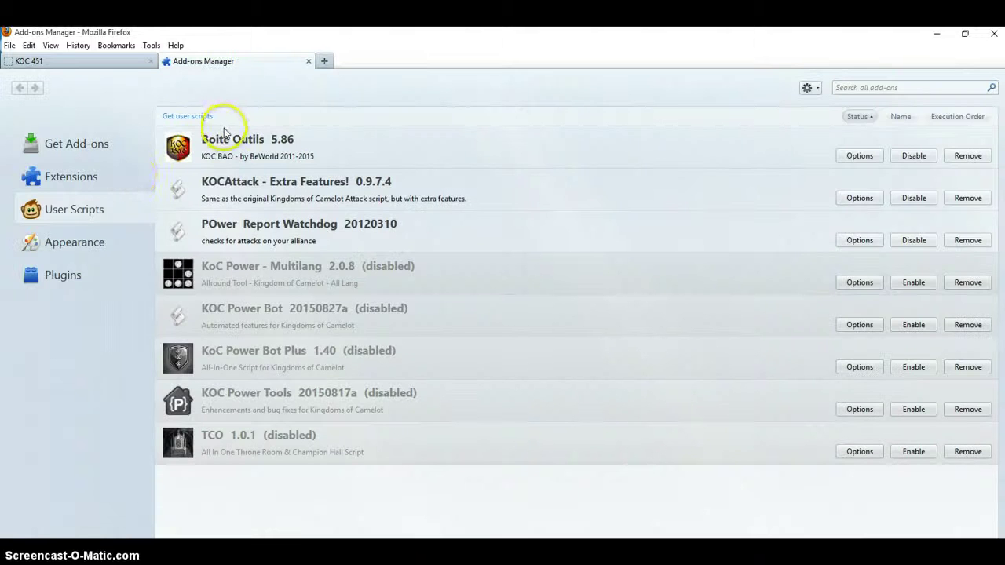
pyautogui.click(71, 179)
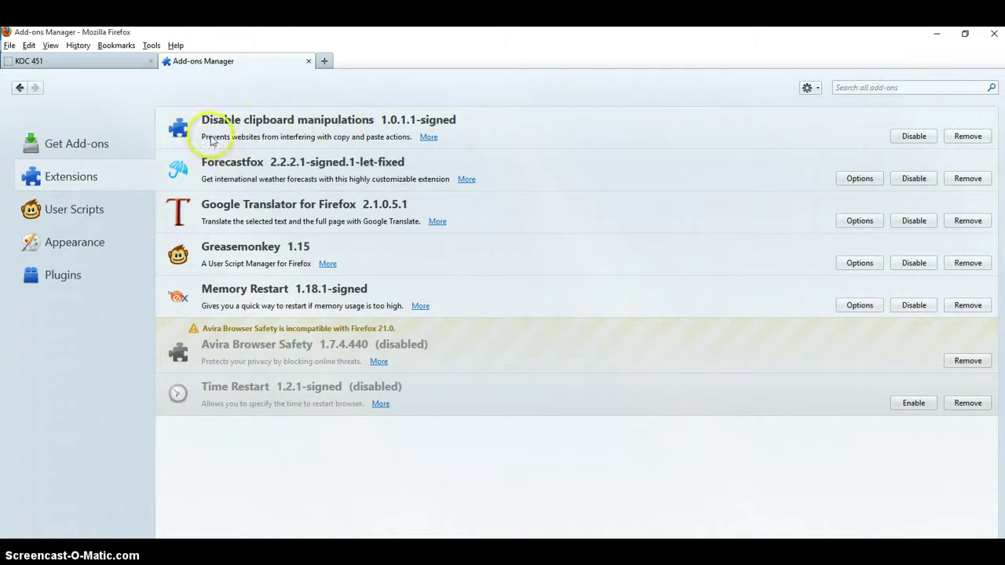
pyautogui.click(967, 136)
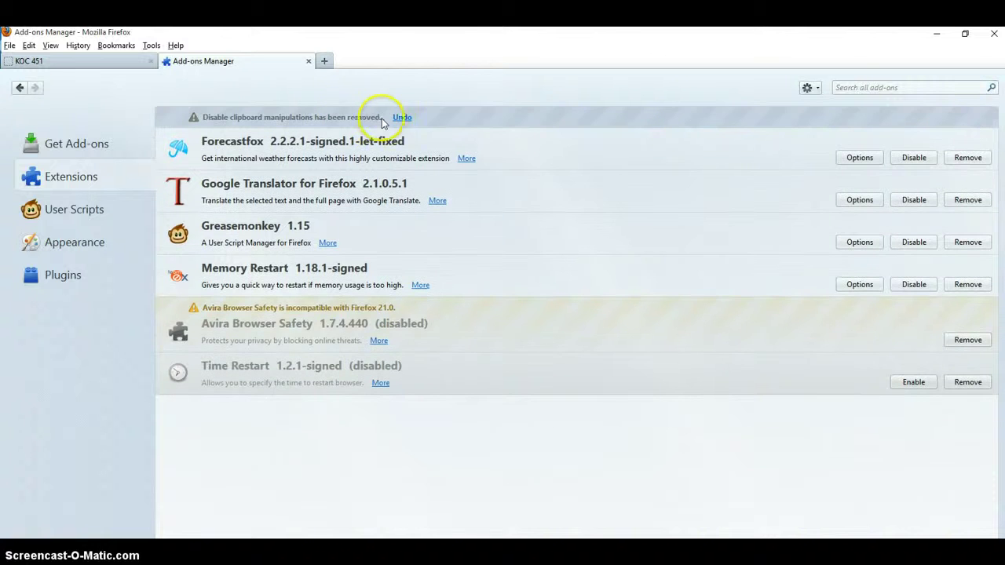
pyautogui.click(308, 61)
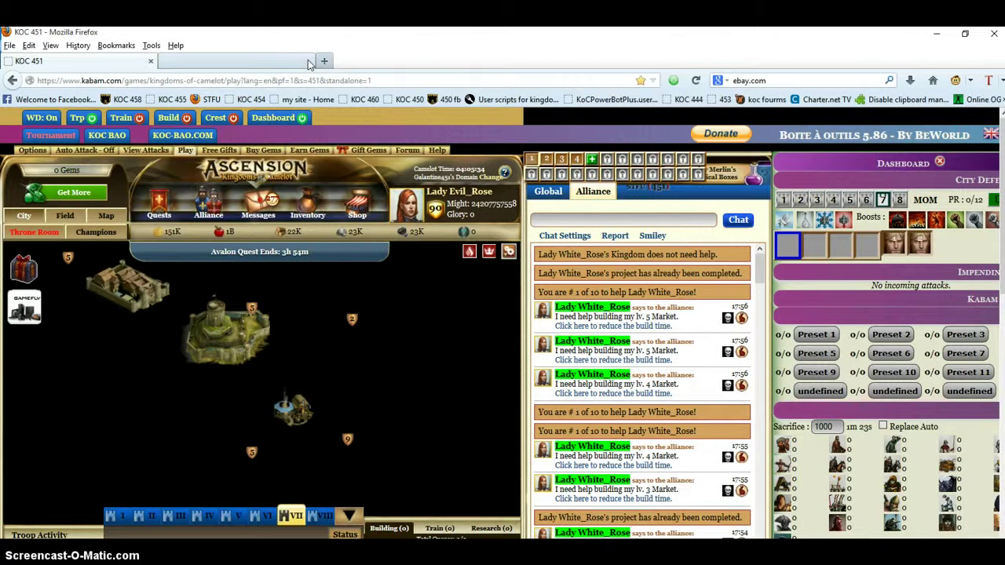
# Load about:config in a new Firefox tab past the warning, then bring Pale Moon's add-ons window forward.
pyautogui.doubleClick(308, 63)
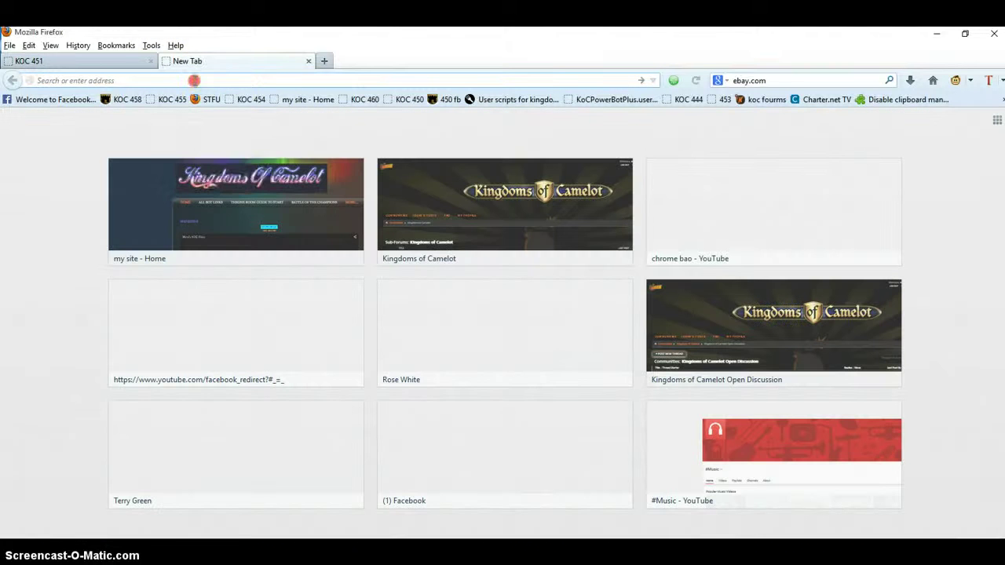
pyautogui.rightClick(195, 81)
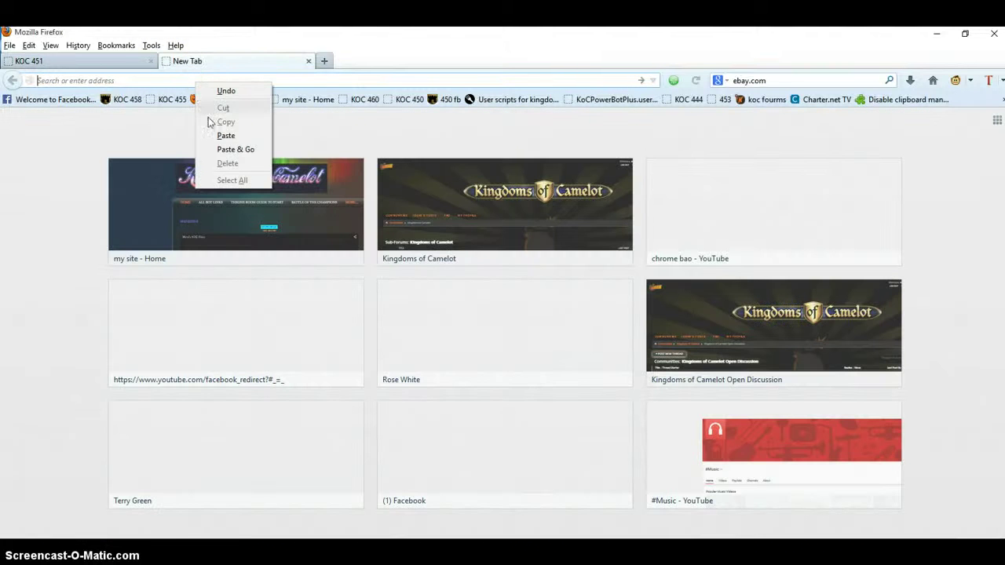
pyautogui.click(225, 149)
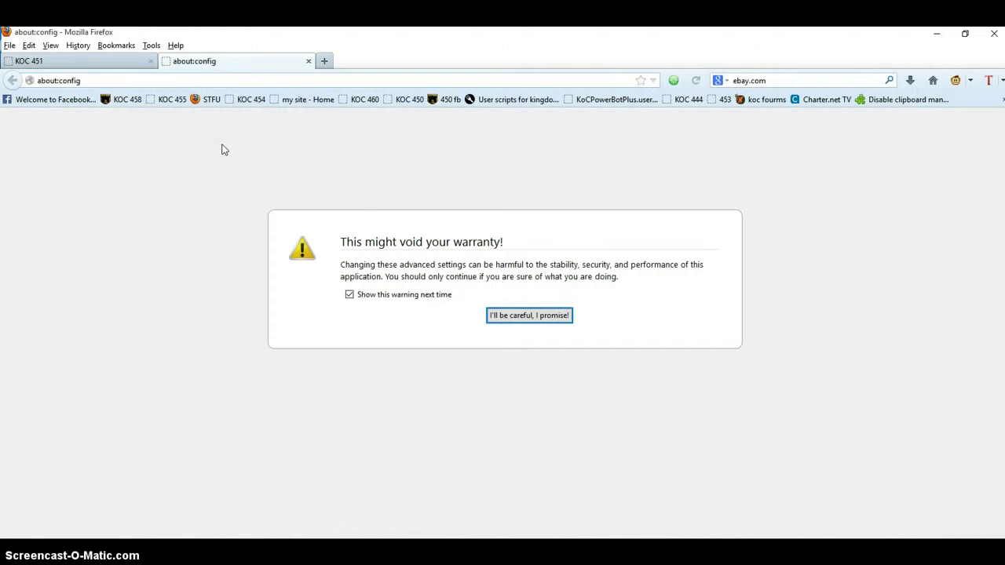
pyautogui.click(529, 316)
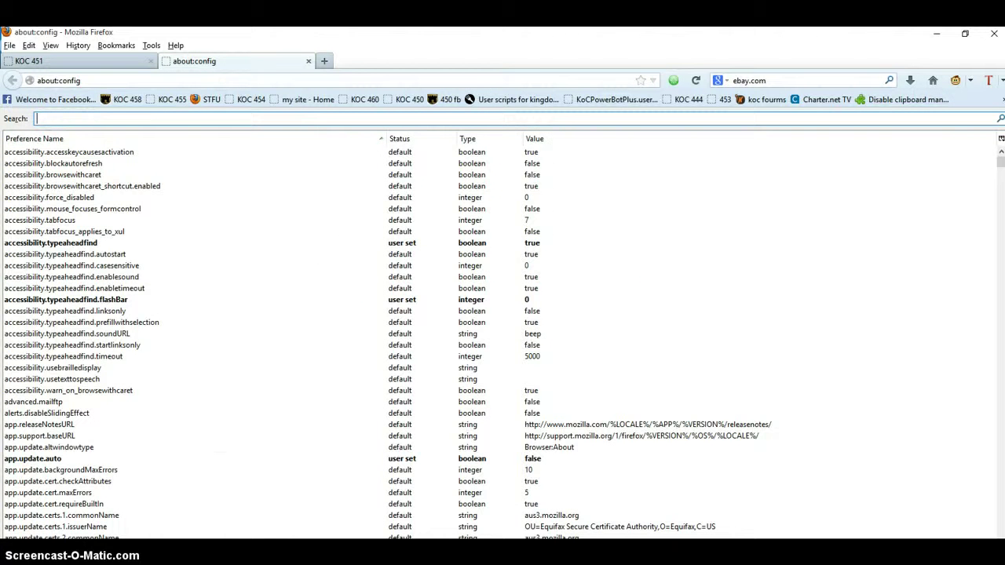
pyautogui.click(435, 506)
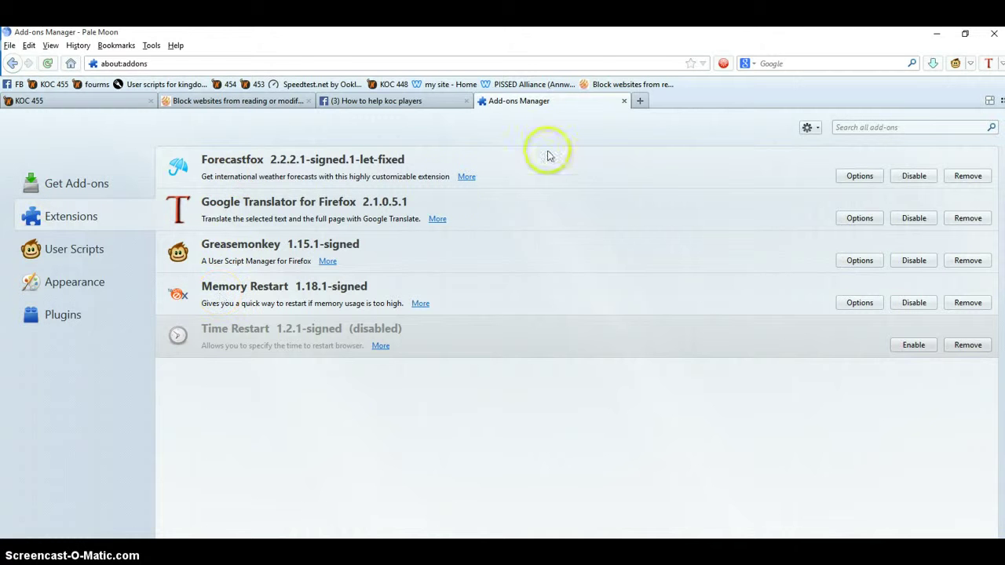
# Close Pale Moon's add-ons list and copy 'dom.event.clipboardevents.enabled' from the draft.
pyautogui.click(620, 102)
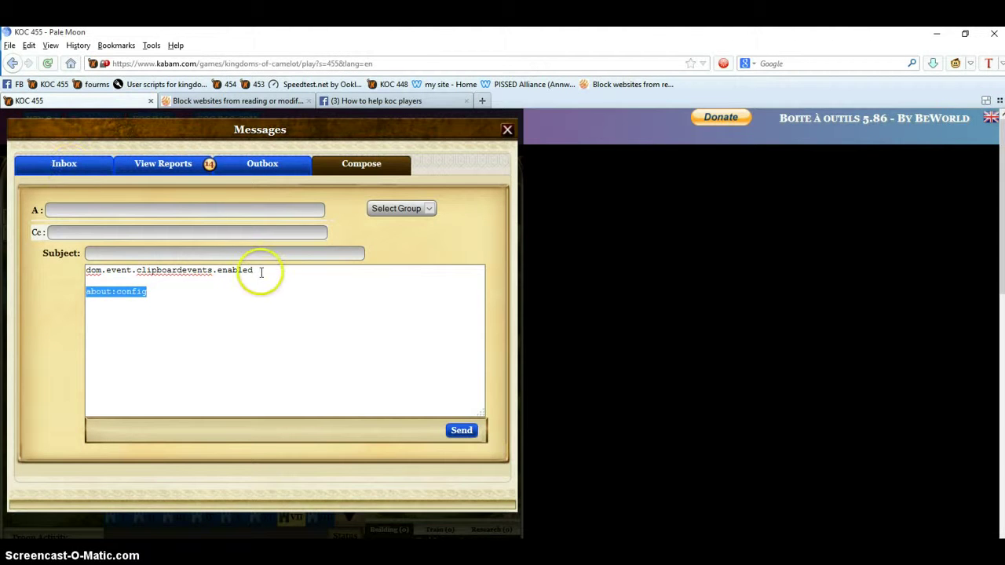
pyautogui.moveTo(259, 272); pyautogui.dragTo(94, 259)
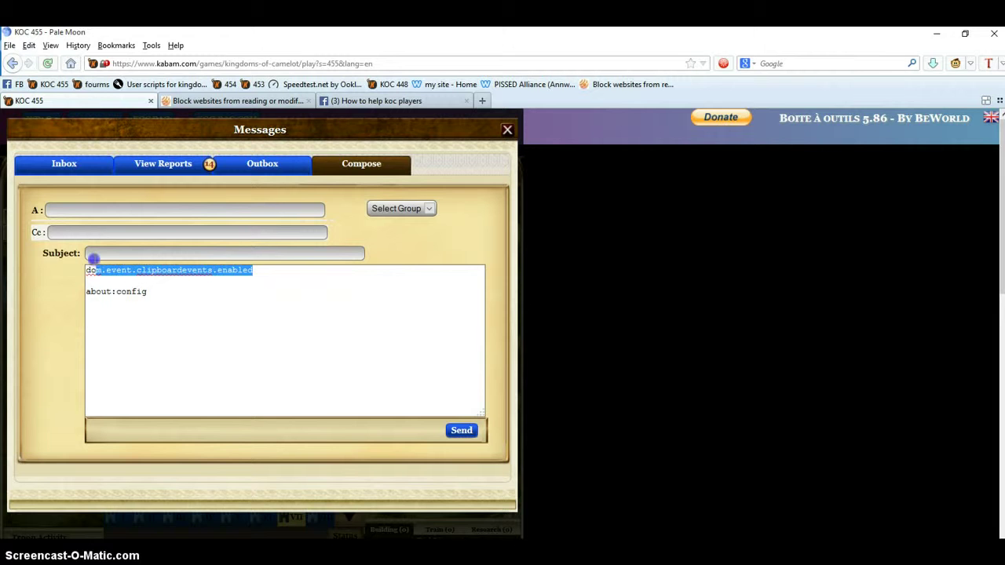
pyautogui.rightClick(165, 286)
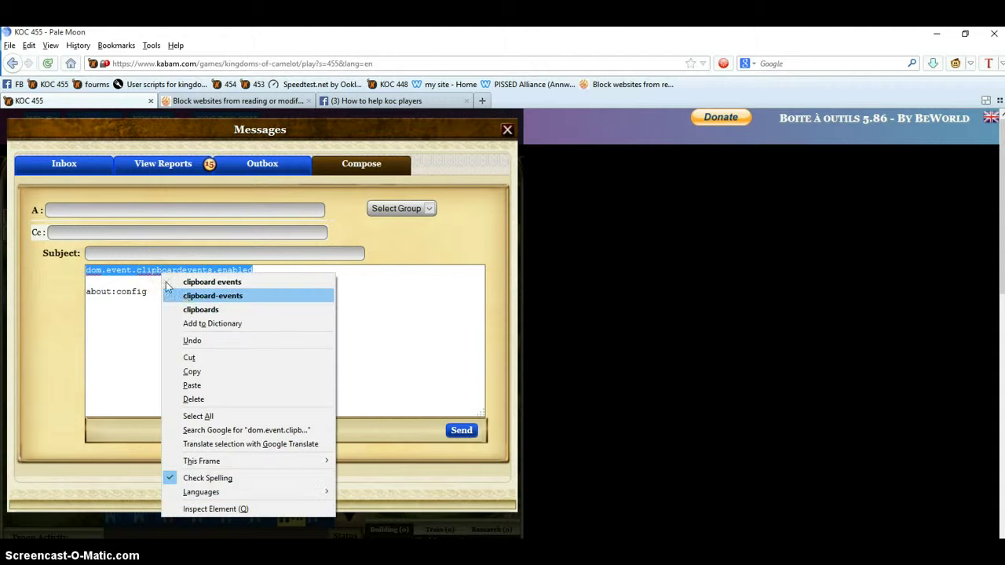
pyautogui.click(192, 371)
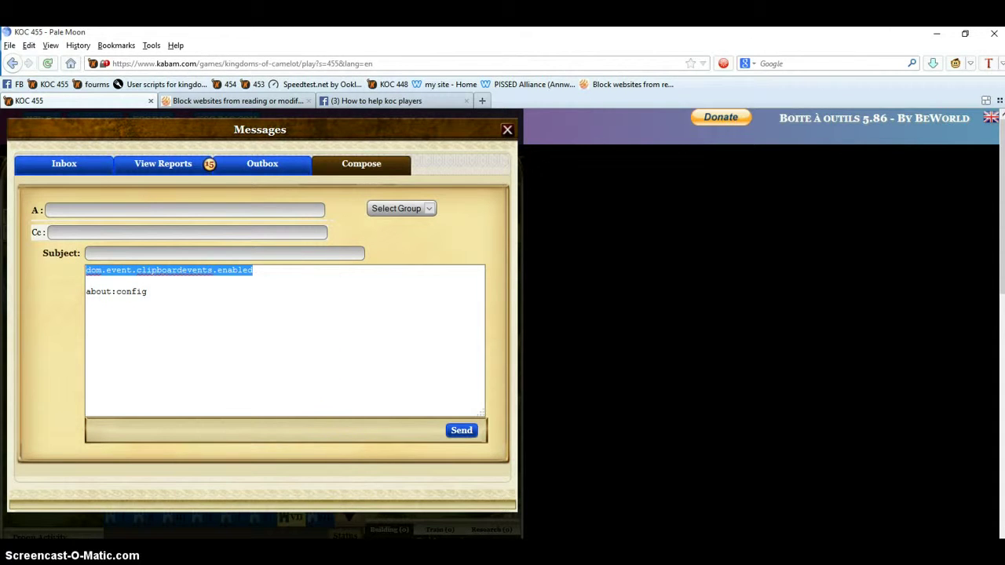
pyautogui.hotkey('alt', 'Tab')
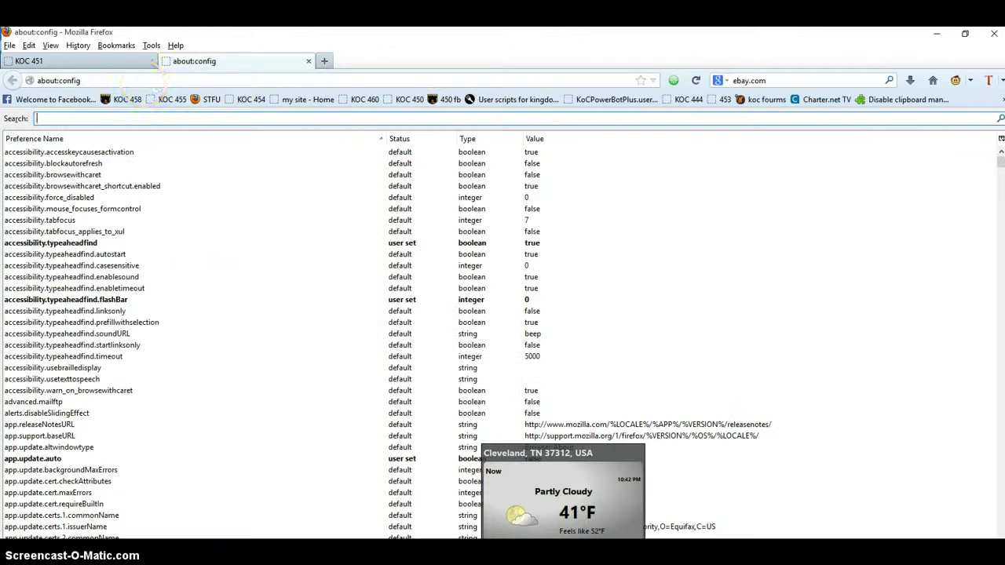
# Filter about:config to 'dom.event.clipboardevents.enabled' and toggle it until it reads false.
pyautogui.click(139, 118)
pyautogui.rightClick(139, 117)
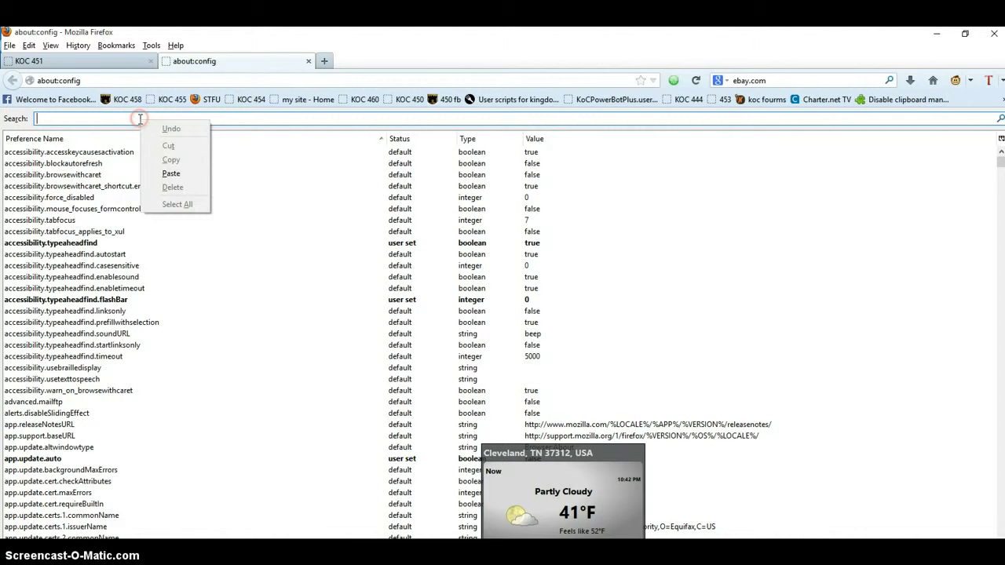
pyautogui.click(167, 172)
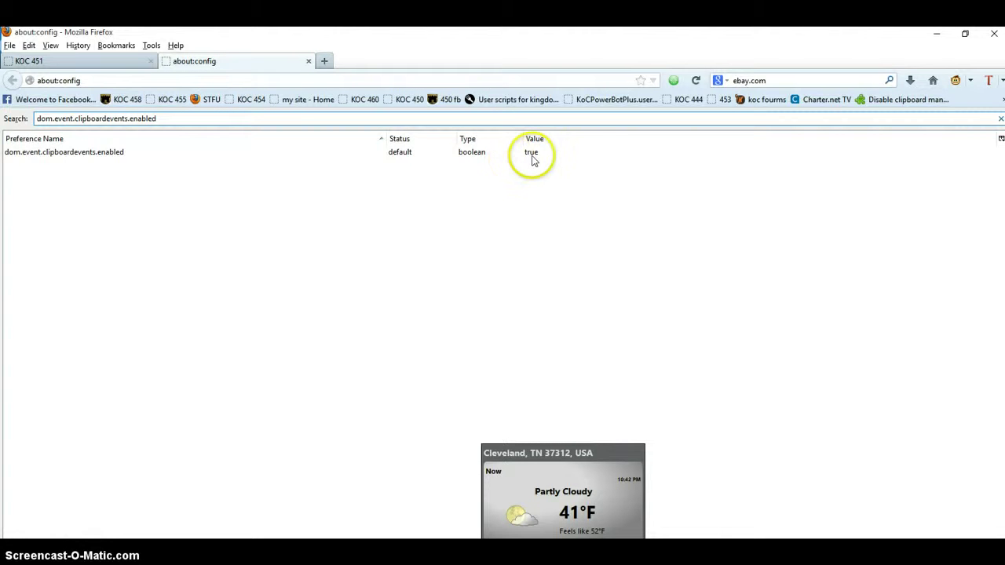
pyautogui.doubleClick(532, 155)
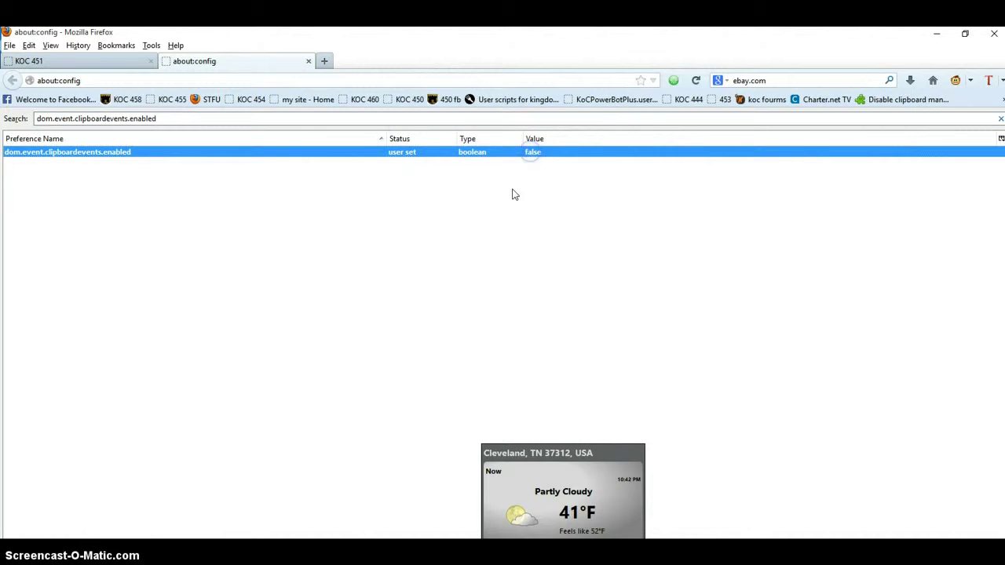
pyautogui.doubleClick(529, 153)
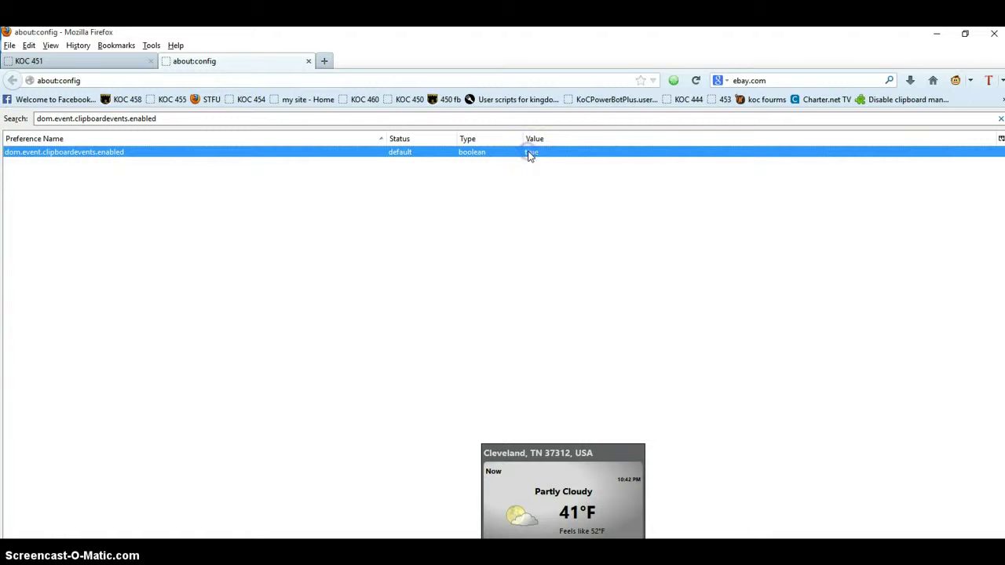
pyautogui.doubleClick(532, 155)
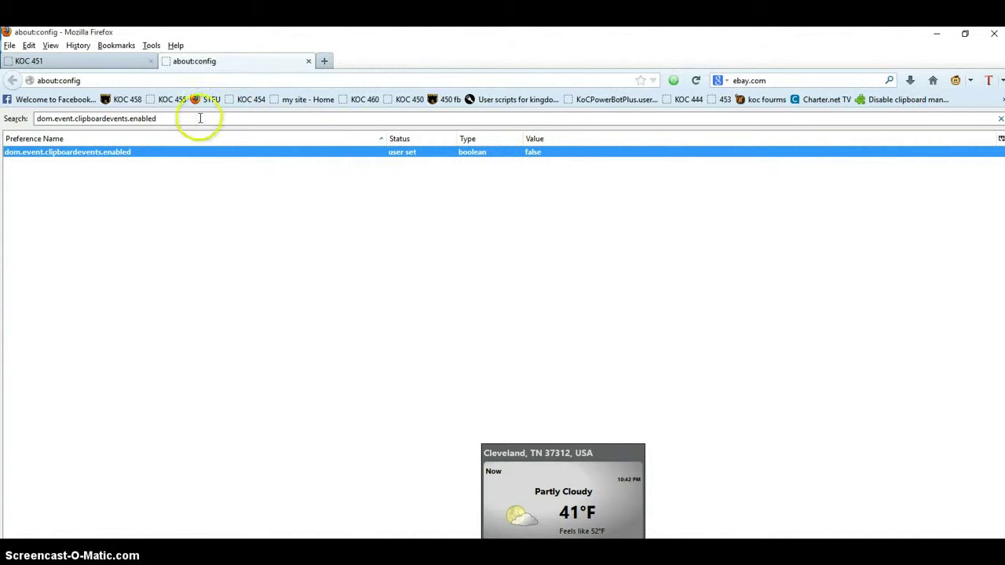
# Close the about:config tab in Firefox.
pyautogui.click(309, 62)
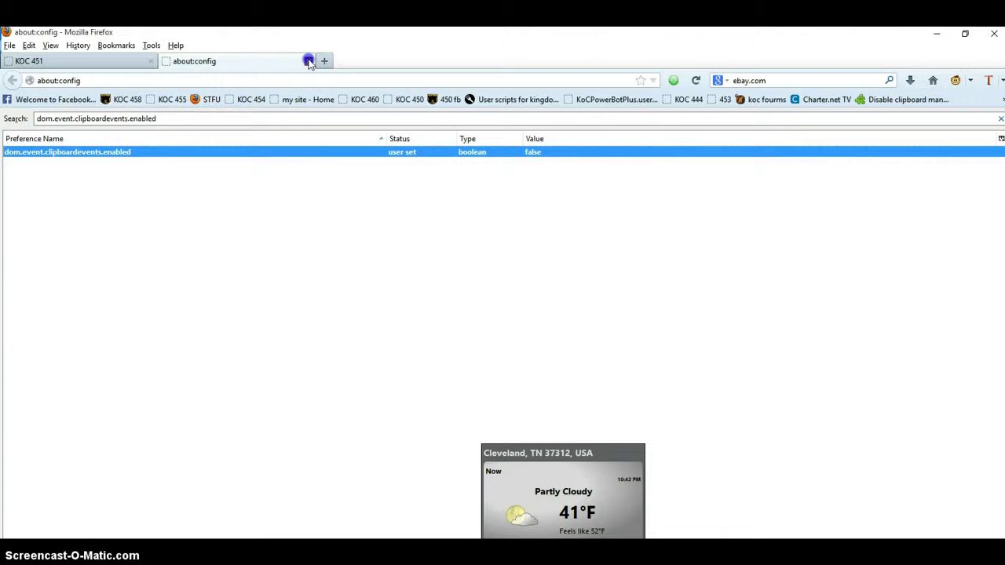
pyautogui.click(309, 62)
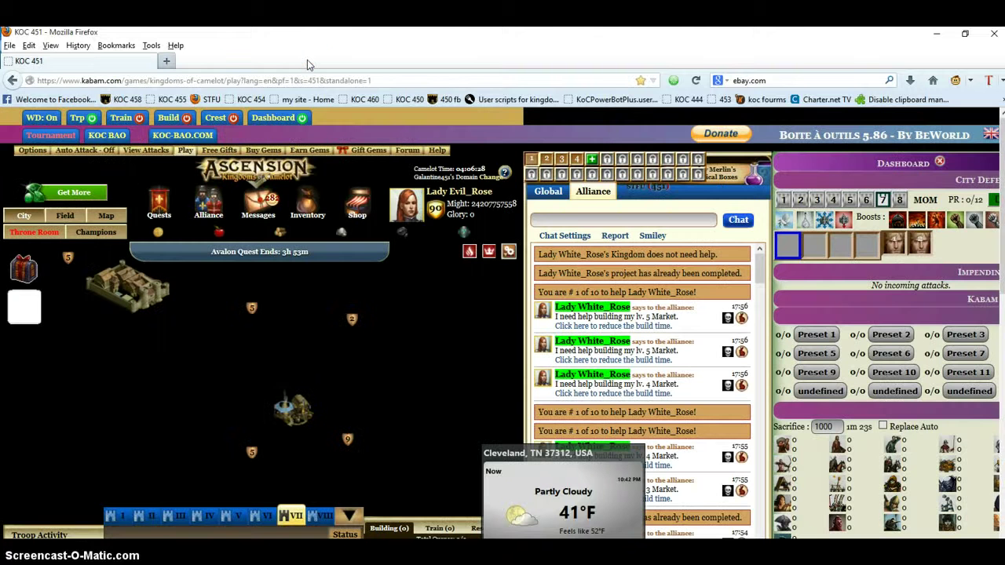
pyautogui.click(641, 81)
# Request a Firefox restart from the Memory Restart toolbar icon and confirm with OK.
pyautogui.click(672, 81)
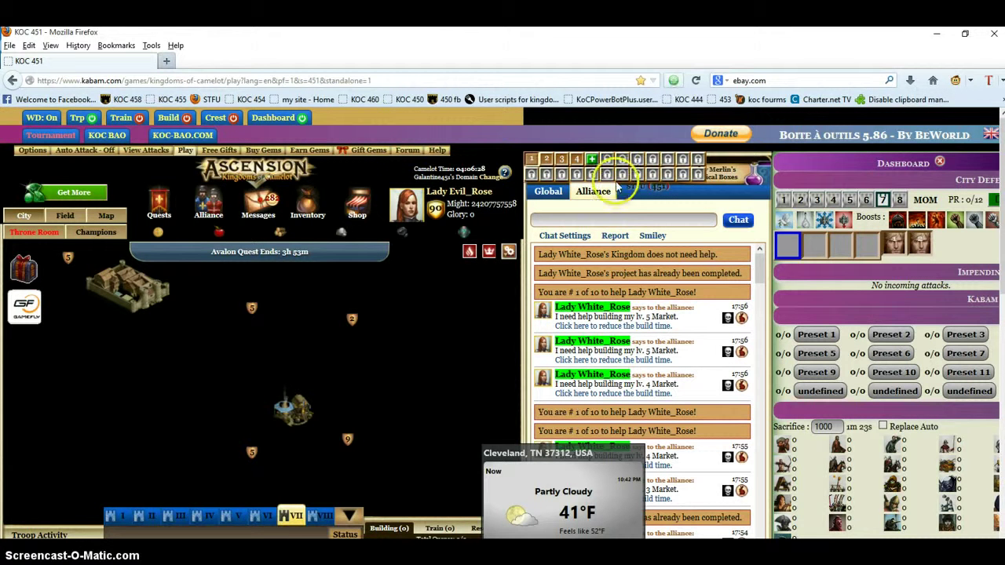
pyautogui.click(673, 81)
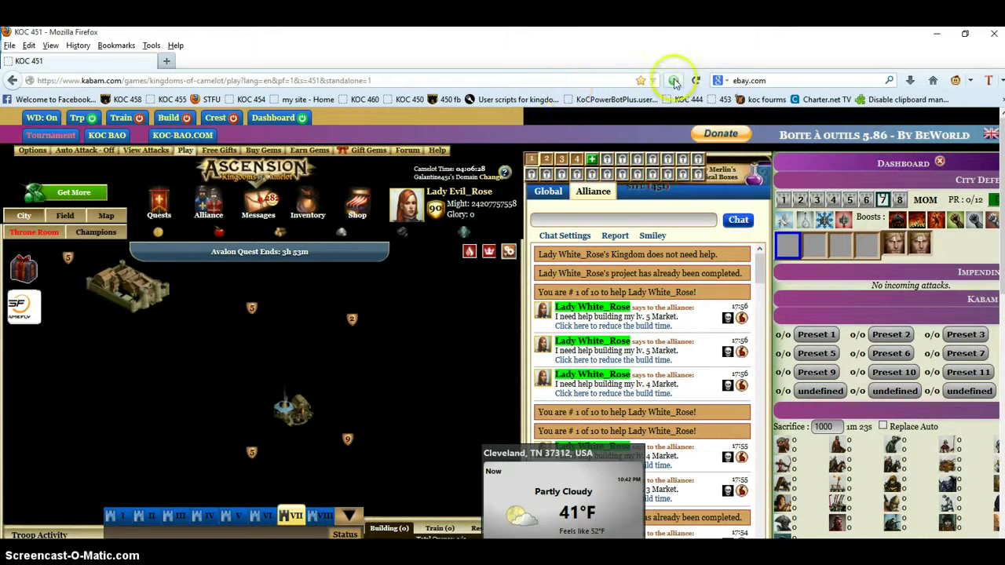
pyautogui.click(673, 82)
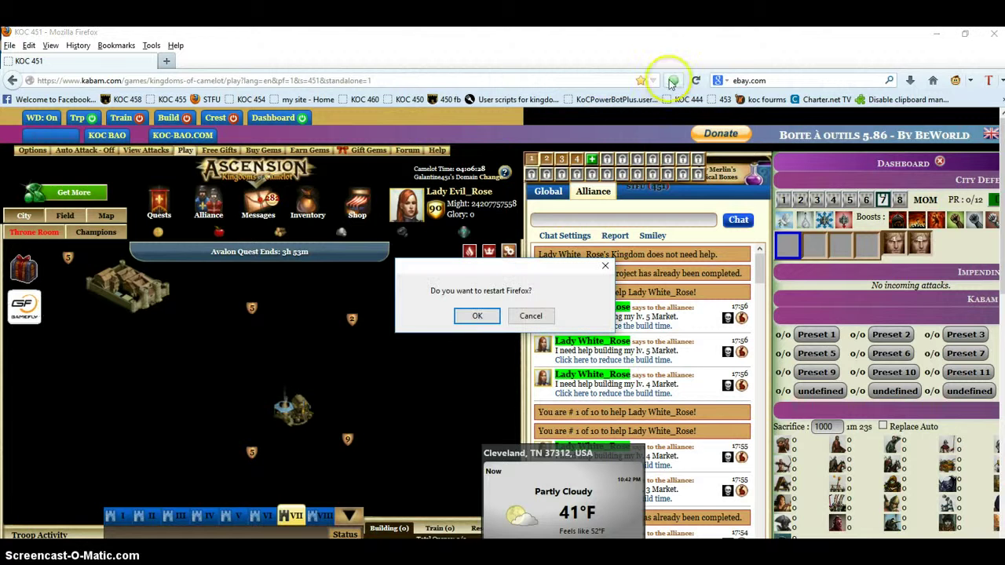
pyautogui.click(477, 315)
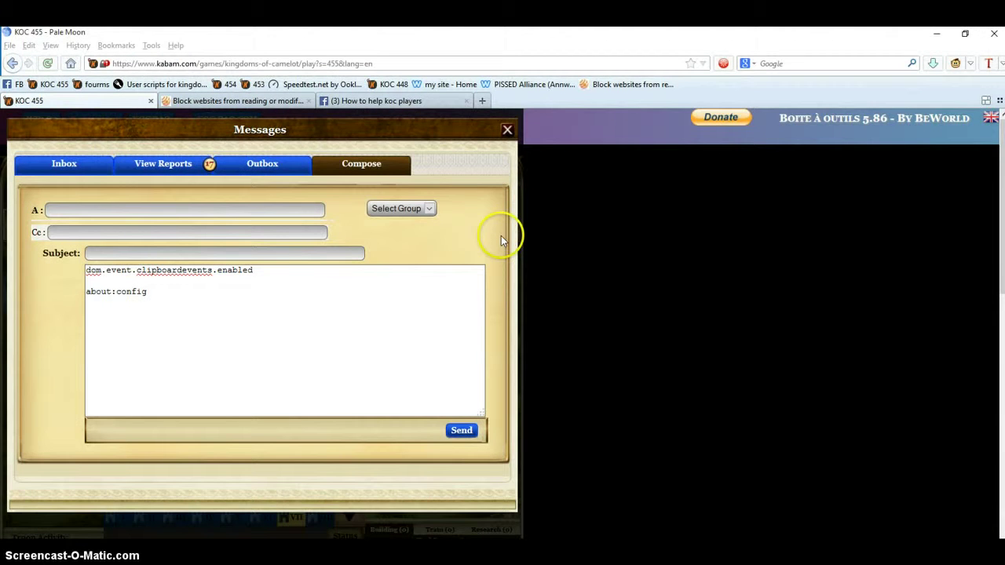
# In Pale Moon, close the '(3) How to help koc players' tab while Firefox reloads Kingdoms of Camelot.
pyautogui.hotkey('shift', 'Home')
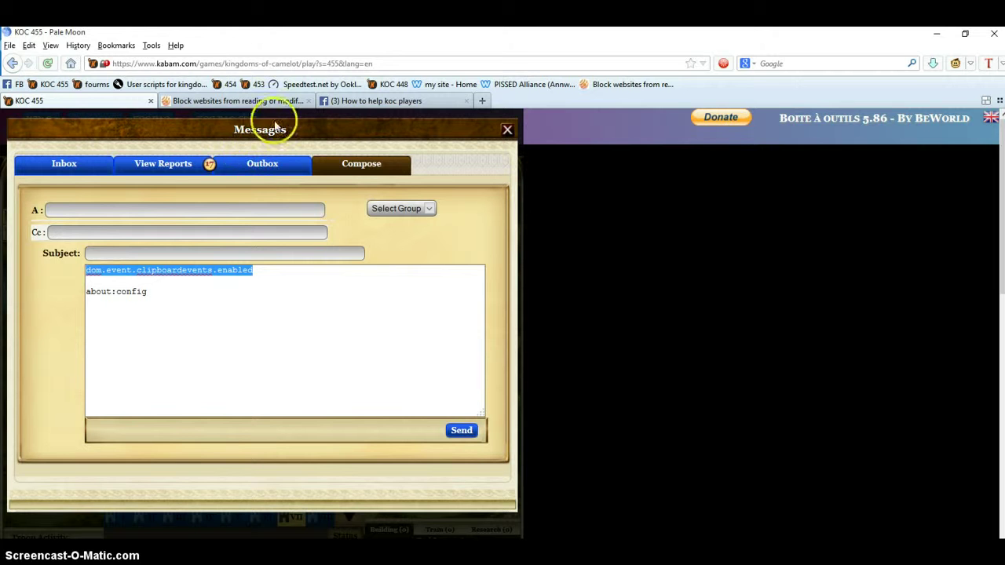
pyautogui.click(467, 101)
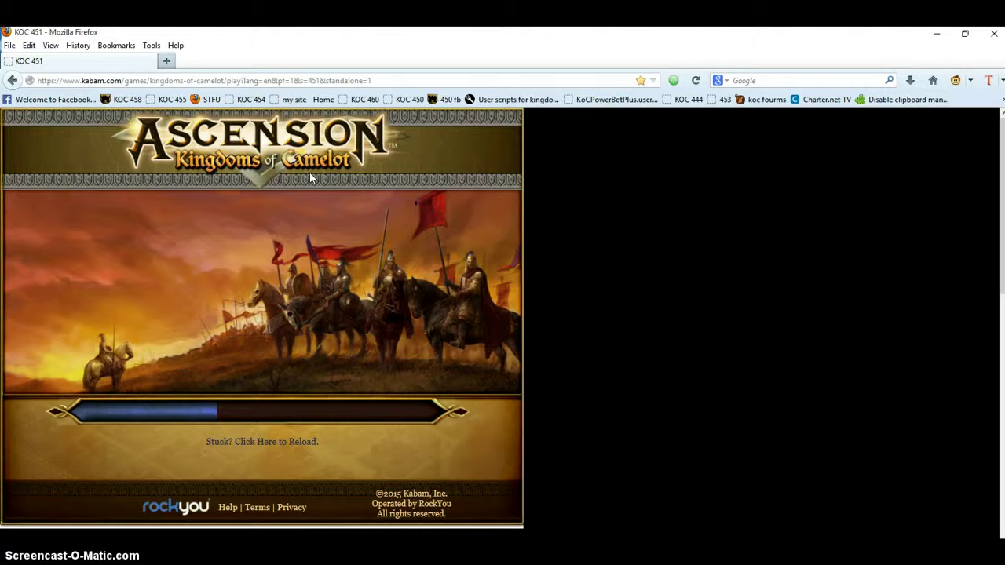
pyautogui.click(221, 281)
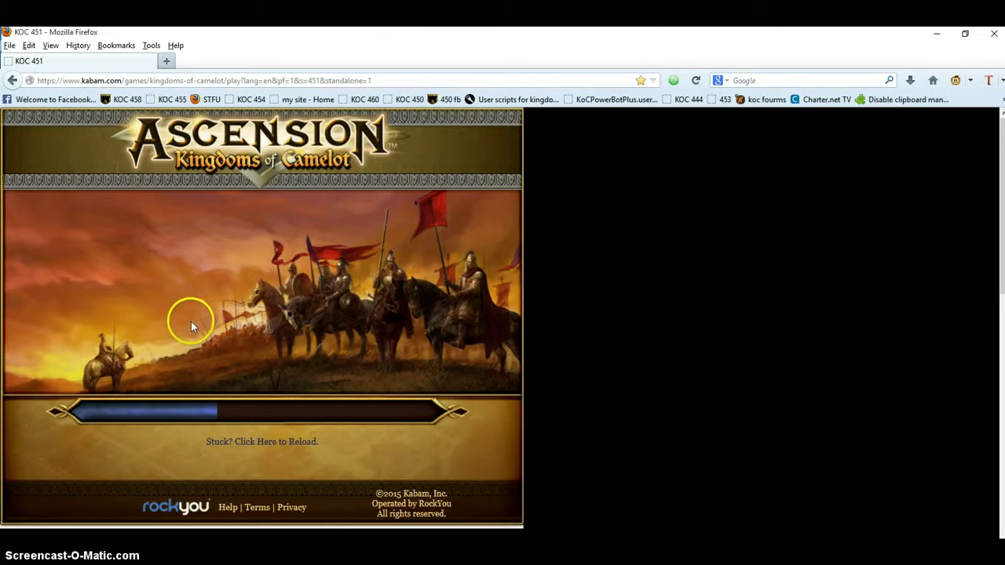